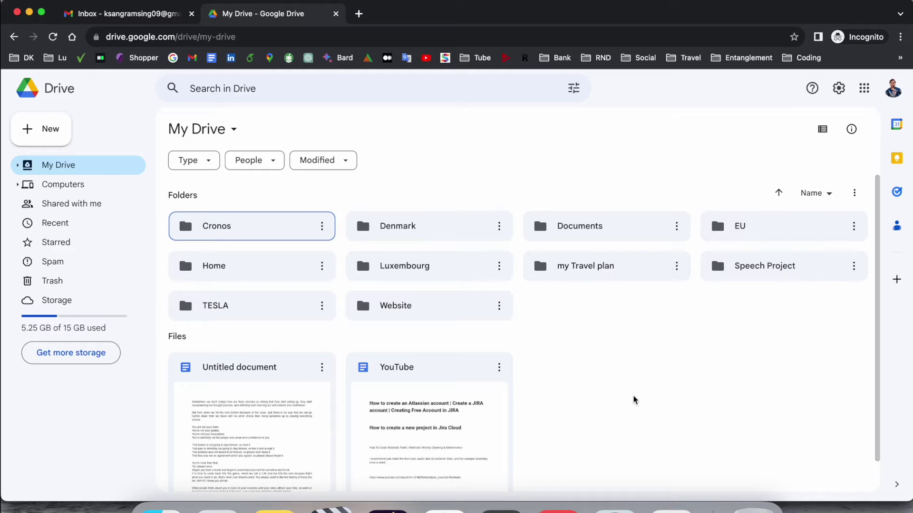
Briefly check Gmail, then open the More actions menu for the my Travel plan folder in My Drive.
click(153, 18)
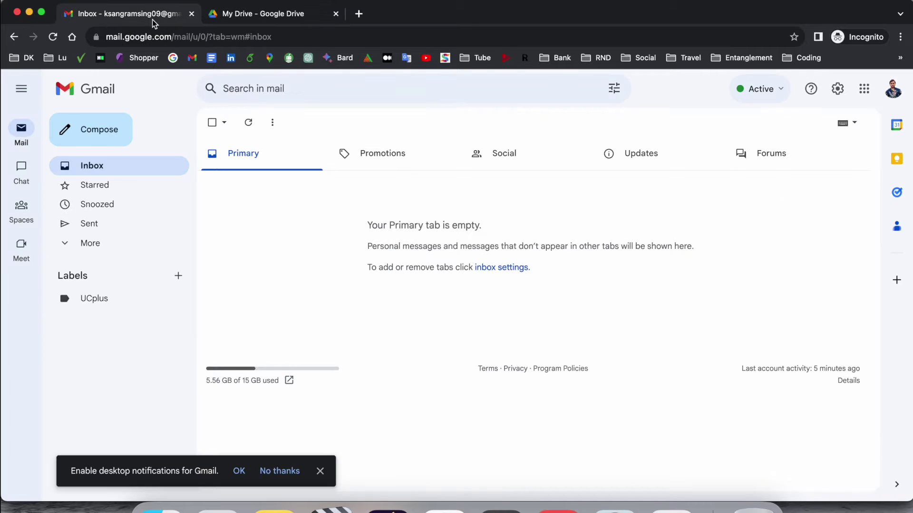
click(273, 16)
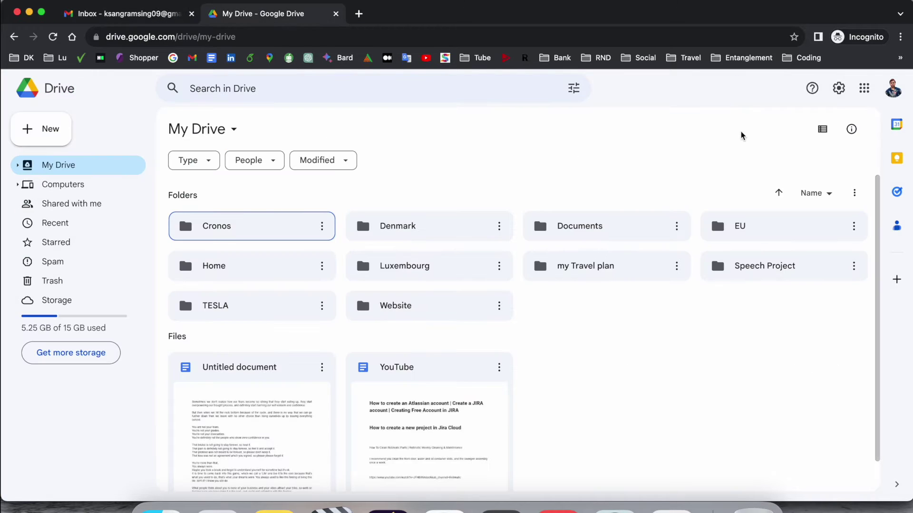
click(677, 266)
click(574, 315)
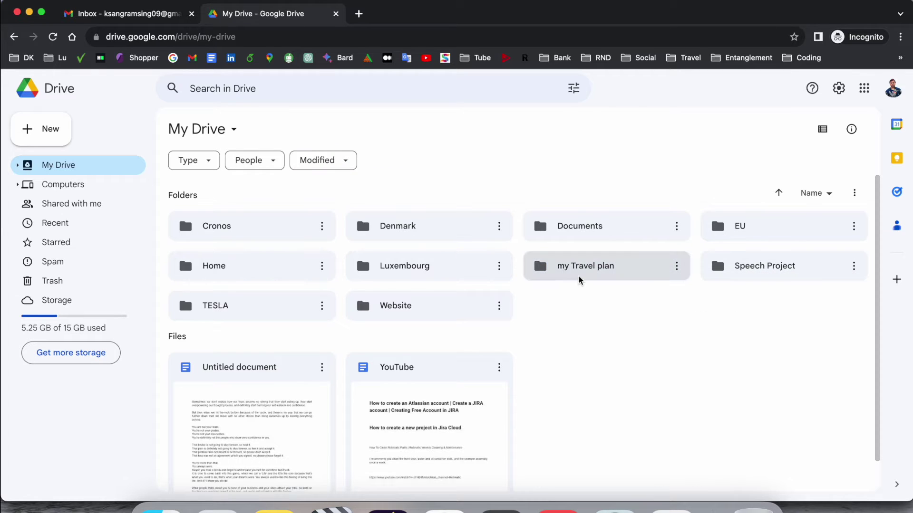
click(676, 266)
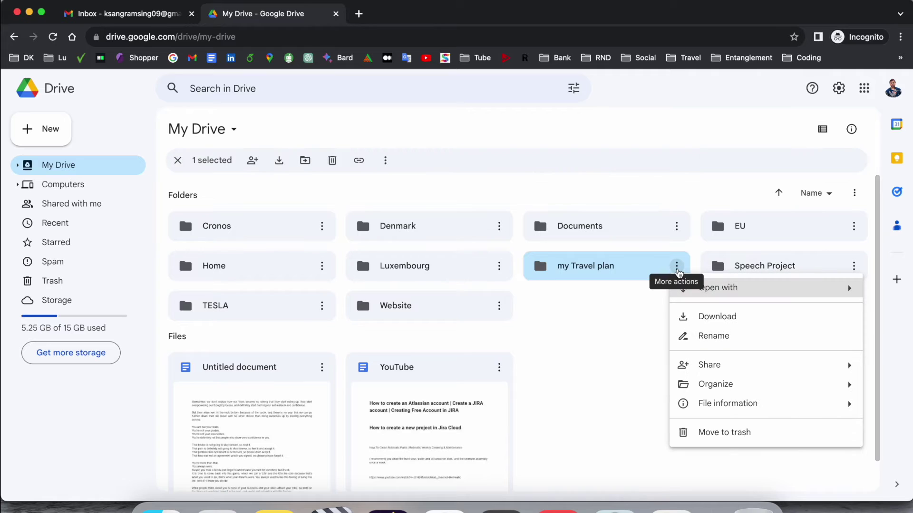
Move the my Travel plan folder to Trash, then delete it forever from the Trash.
click(721, 433)
click(65, 285)
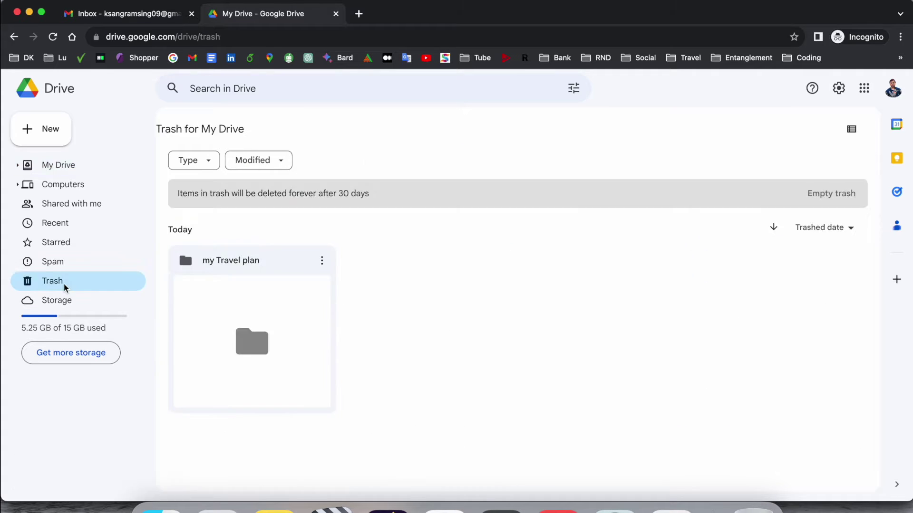
click(322, 260)
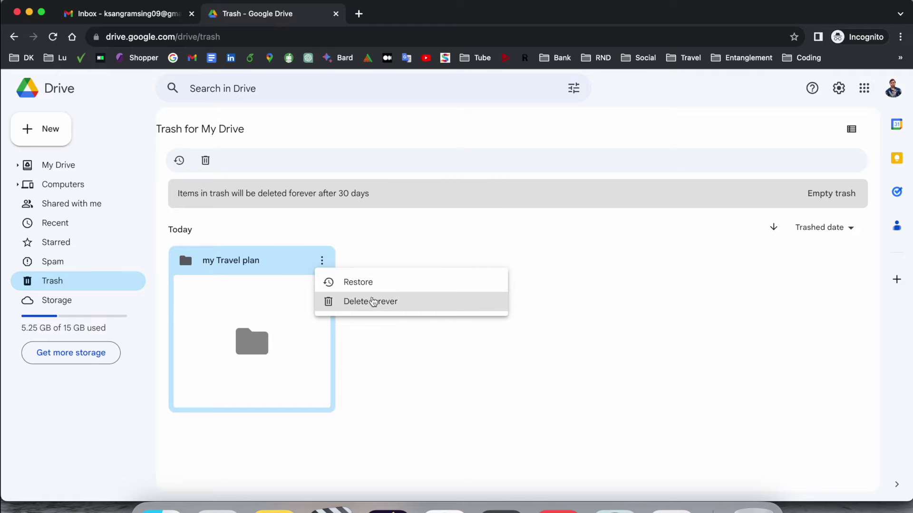
click(380, 310)
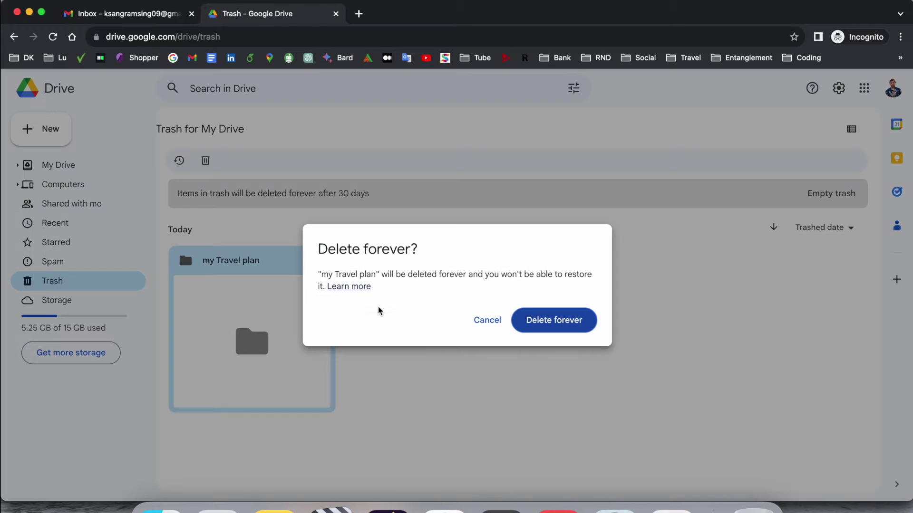
click(565, 320)
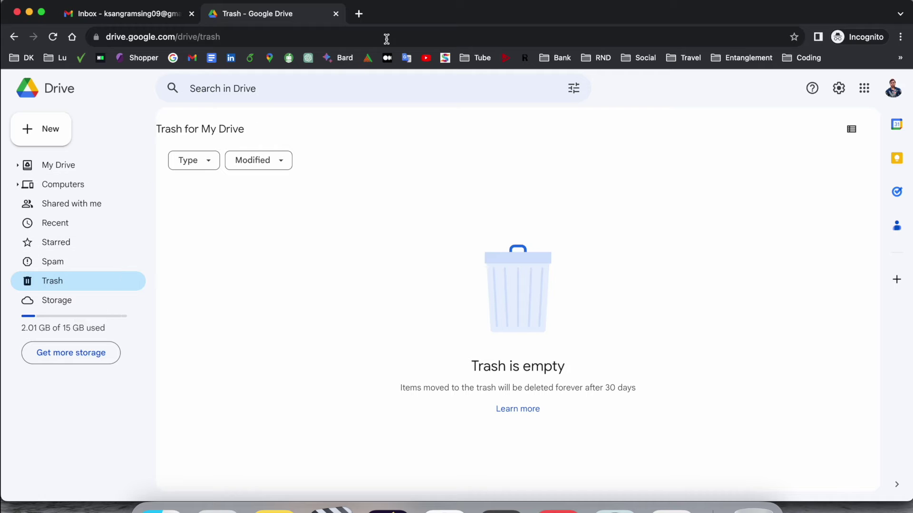
click(359, 13)
Load the Drive 'Find or recover a file' help article, dismiss its notice, and scroll to the recovery request.
key(super+v)
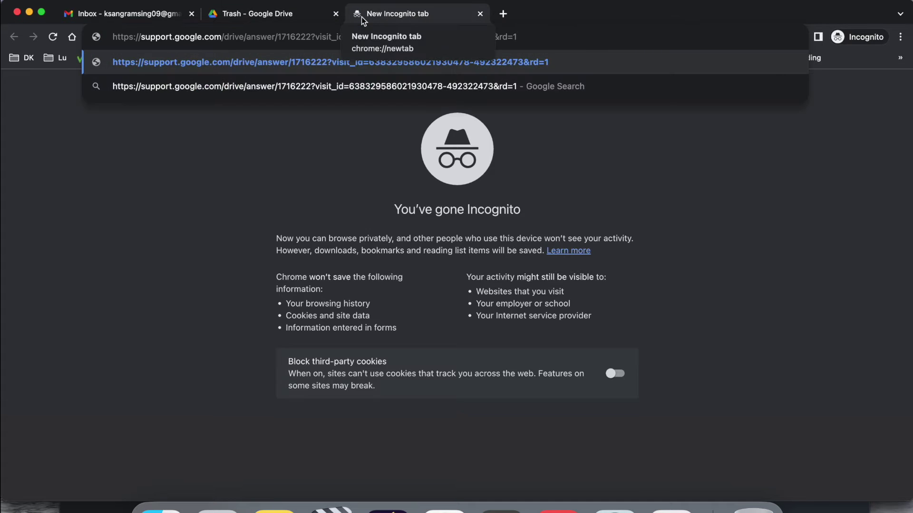
triple_click(206, 38)
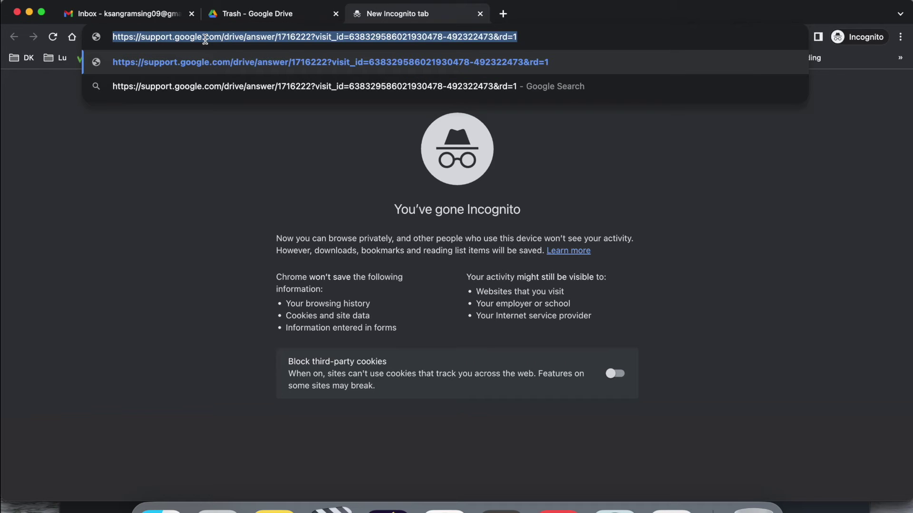
key(Return)
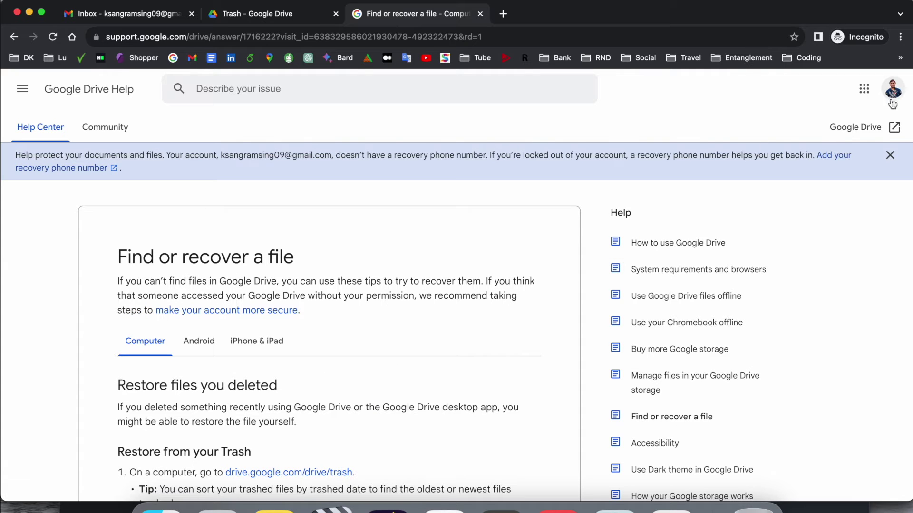
click(890, 155)
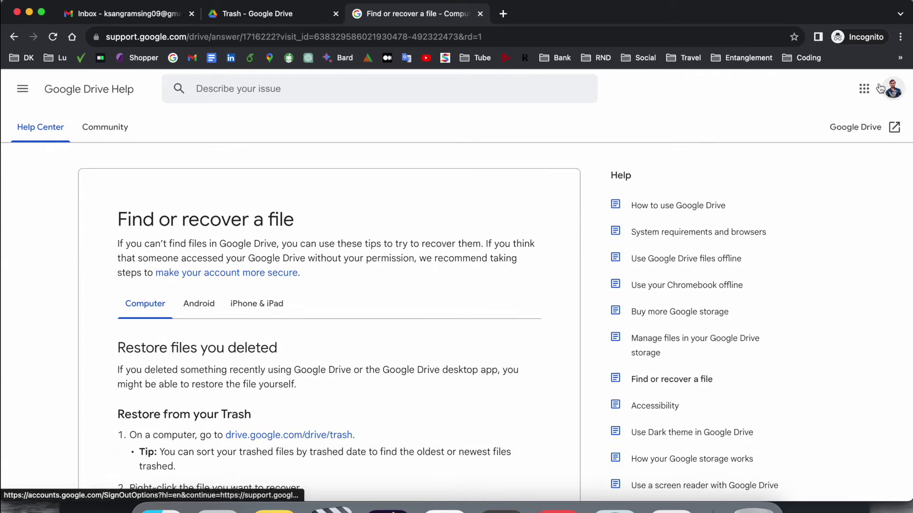
scroll(472, 219, down, 7)
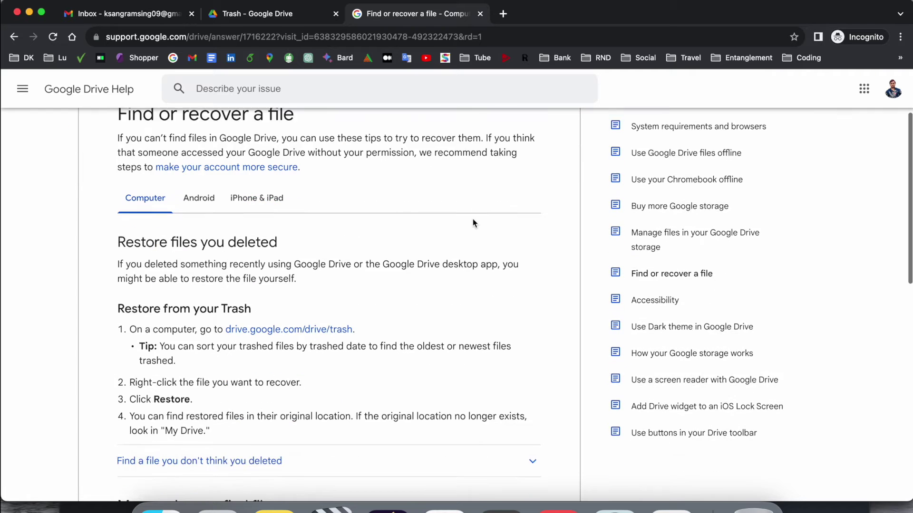
scroll(473, 219, down, 4)
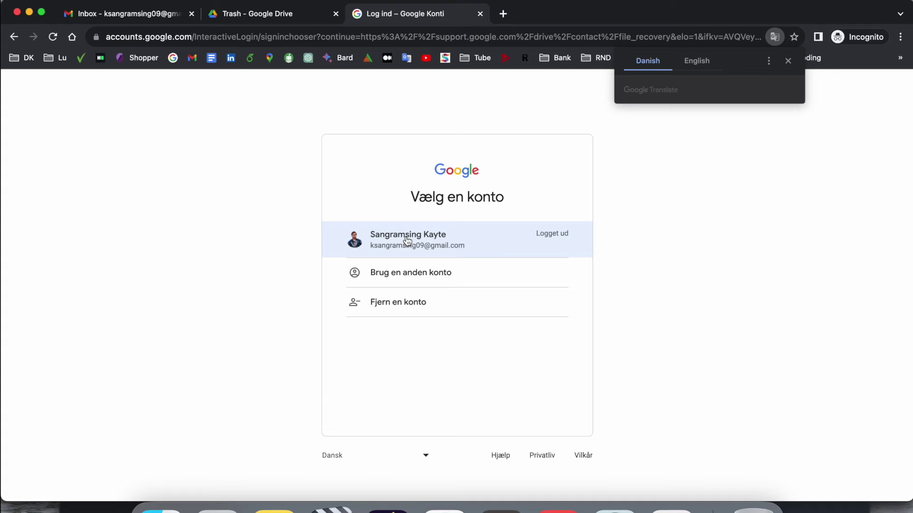
Sign in with the listed Google account using its saved password.
click(408, 241)
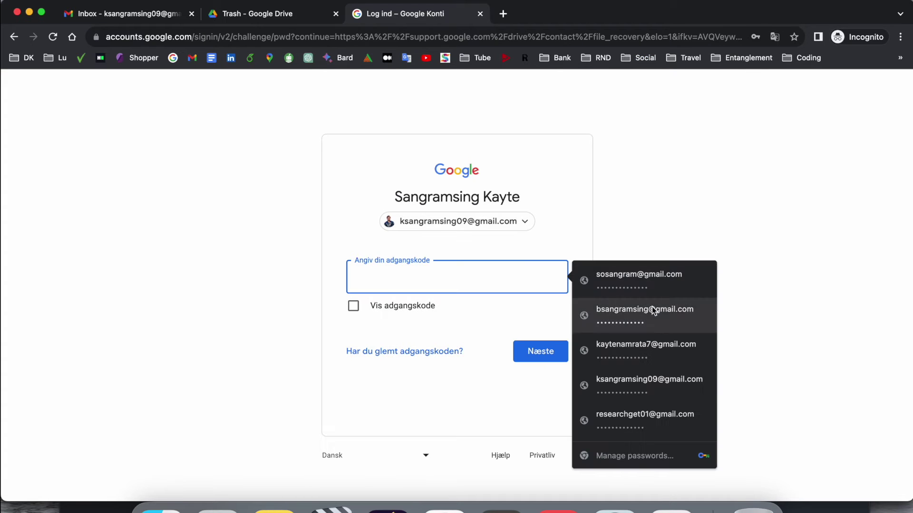
click(642, 386)
click(534, 353)
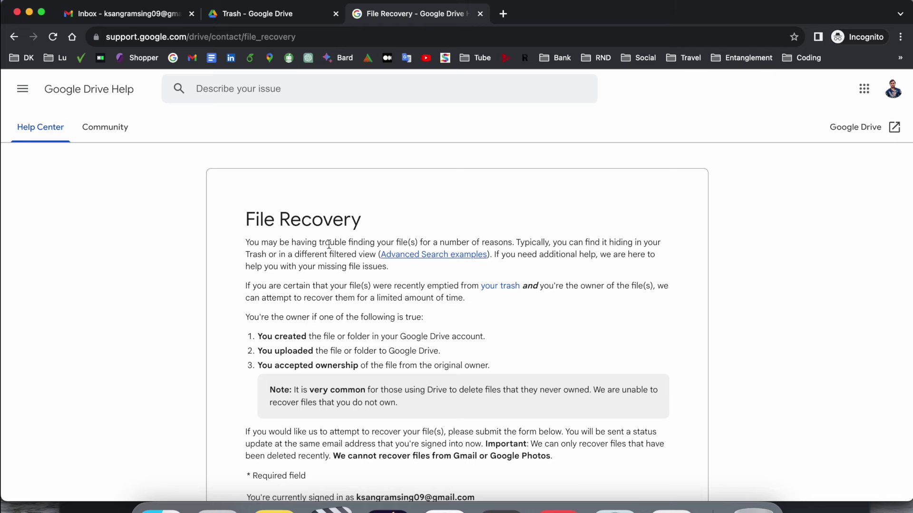
Answer Yes to whether the files were deleted within the last 25 days.
scroll(348, 244, down, 10)
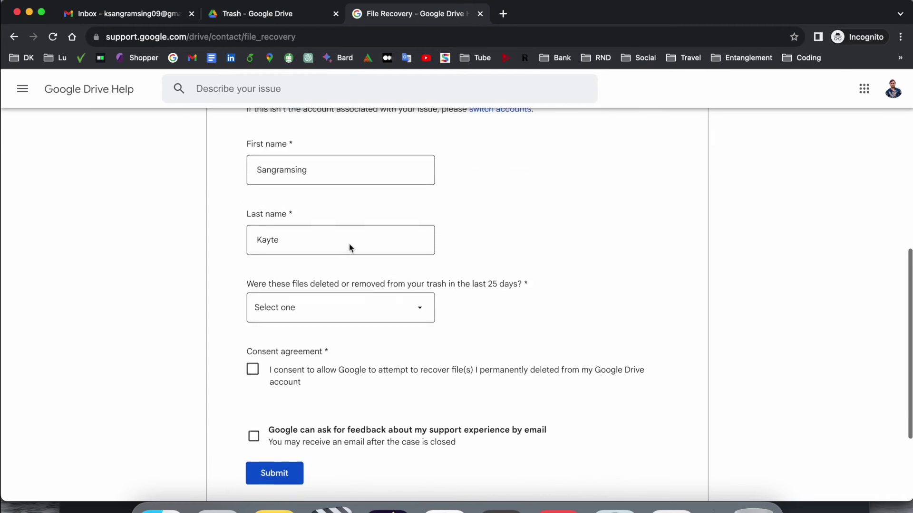
scroll(349, 244, up, 2)
scroll(349, 244, down, 3)
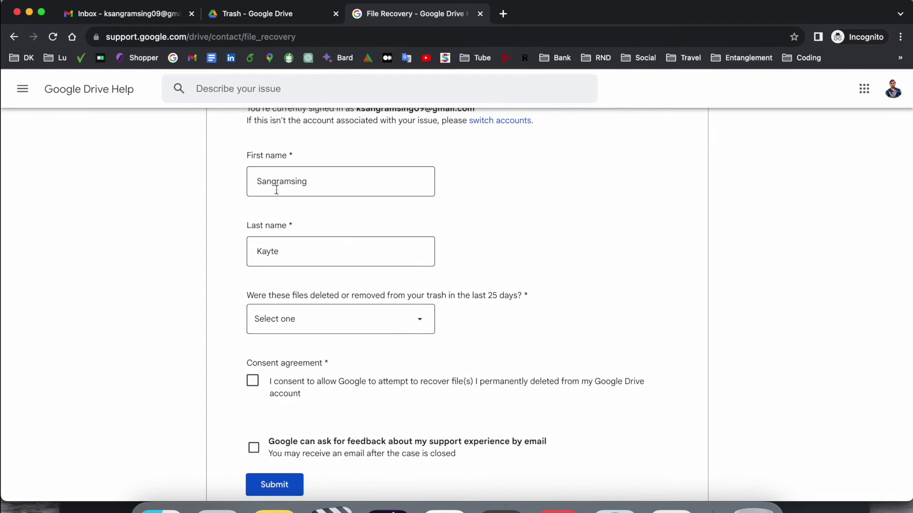
scroll(391, 272, down, 3)
click(380, 239)
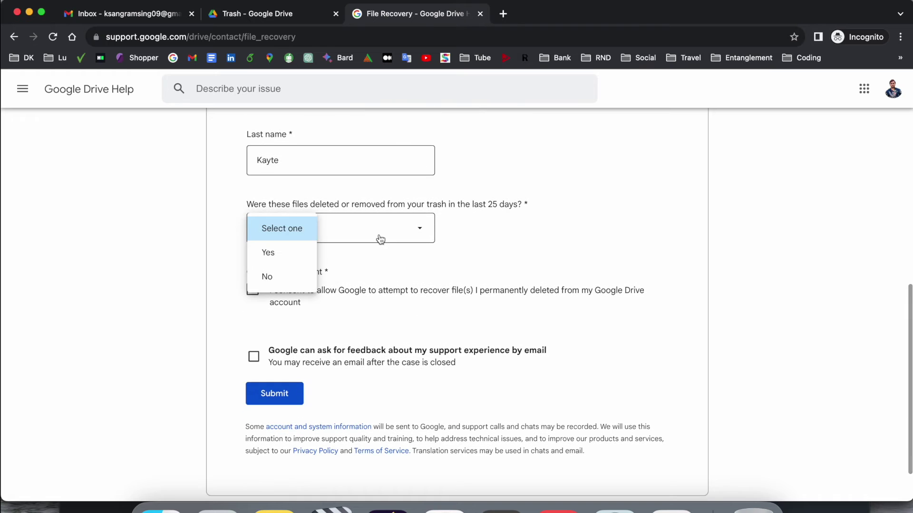
click(291, 250)
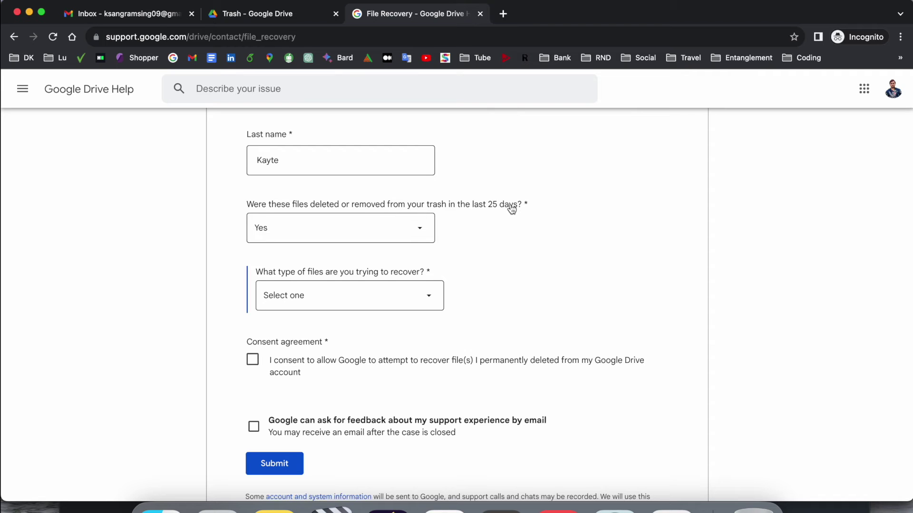
Choose Google Files as the type to recover, give recovery consent, and submit the request.
click(430, 303)
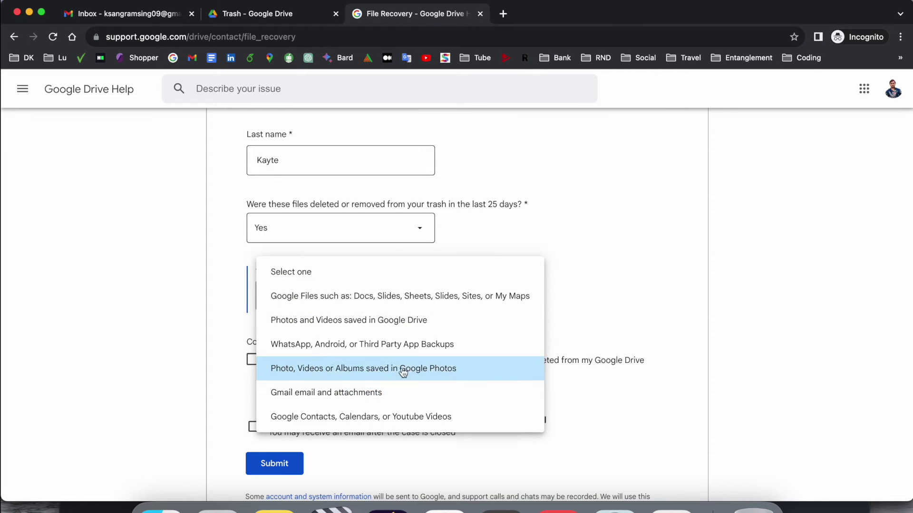
click(412, 301)
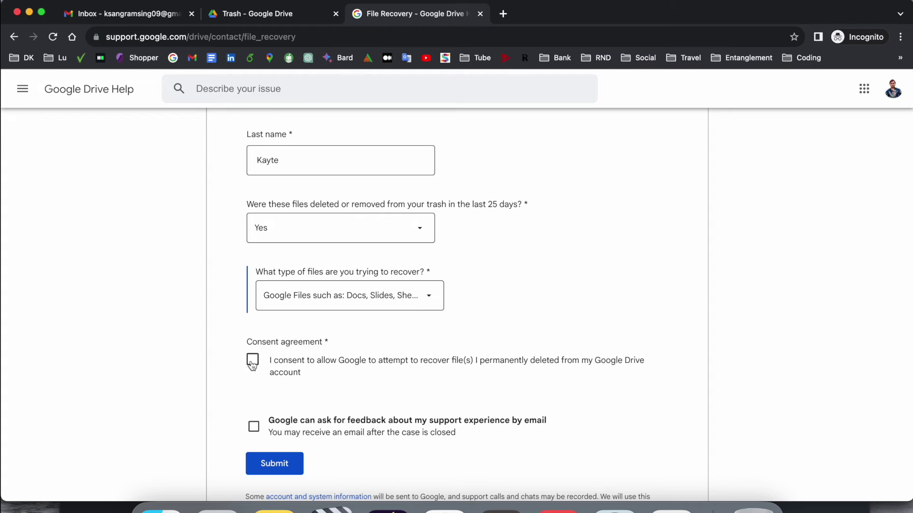
click(260, 429)
click(263, 467)
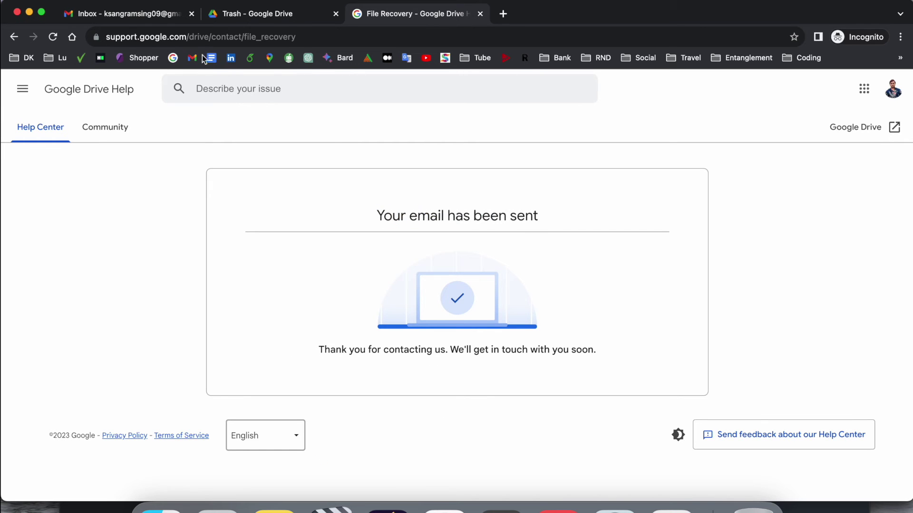
Sign back into Gmail and read the Drive File Recovery confirmation email under Updates.
click(119, 16)
click(521, 315)
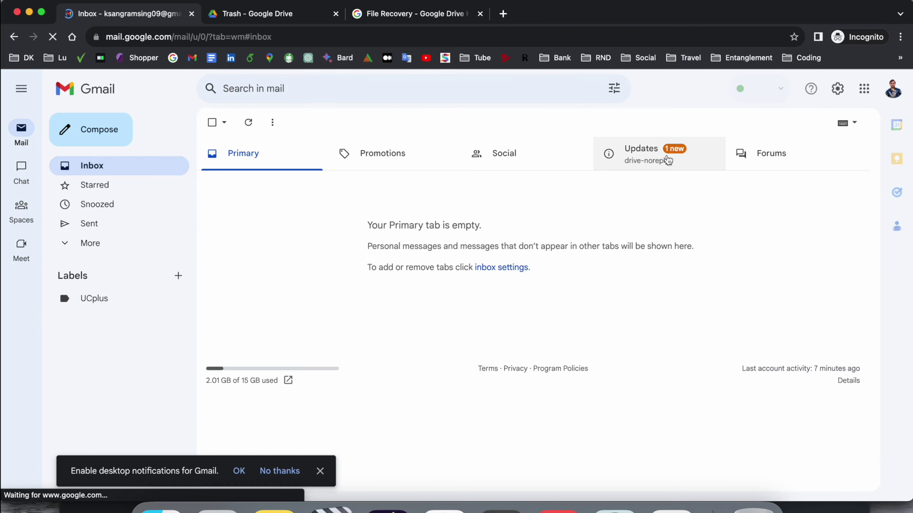
click(667, 159)
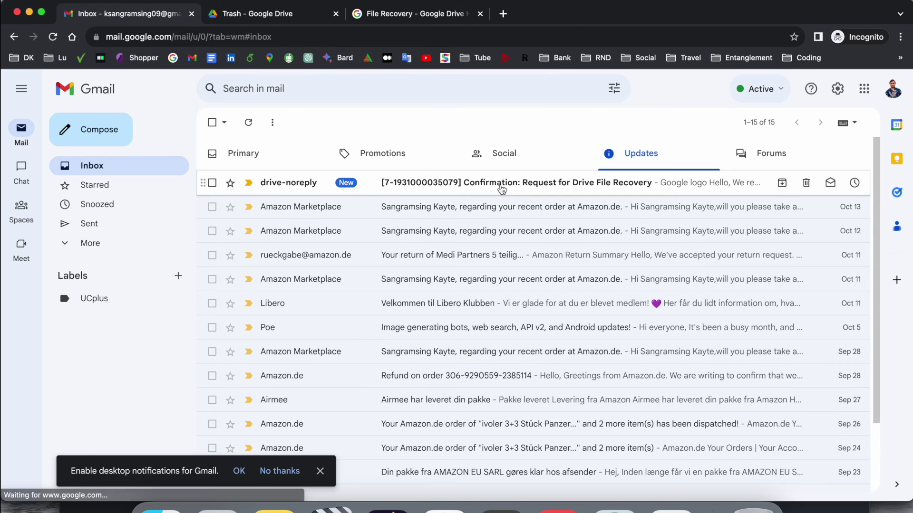
click(502, 190)
scroll(554, 315, down, 3)
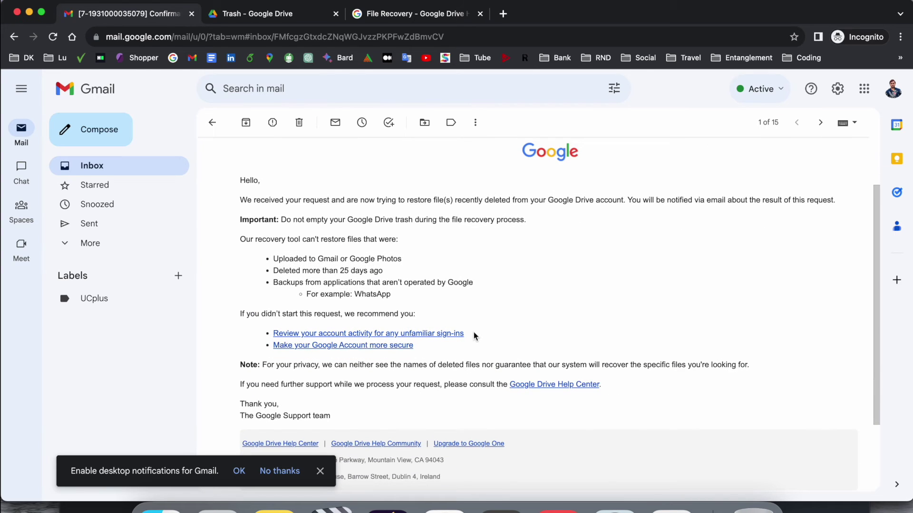
scroll(474, 336, down, 2)
scroll(471, 328, up, 5)
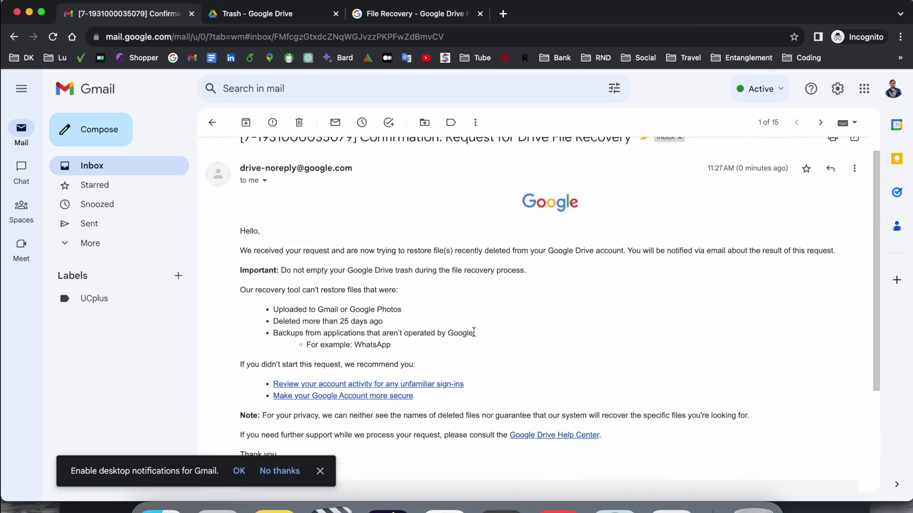
Return to the reloaded inbox and check the Social, Forums and Updates categories for new mail.
click(212, 123)
click(53, 37)
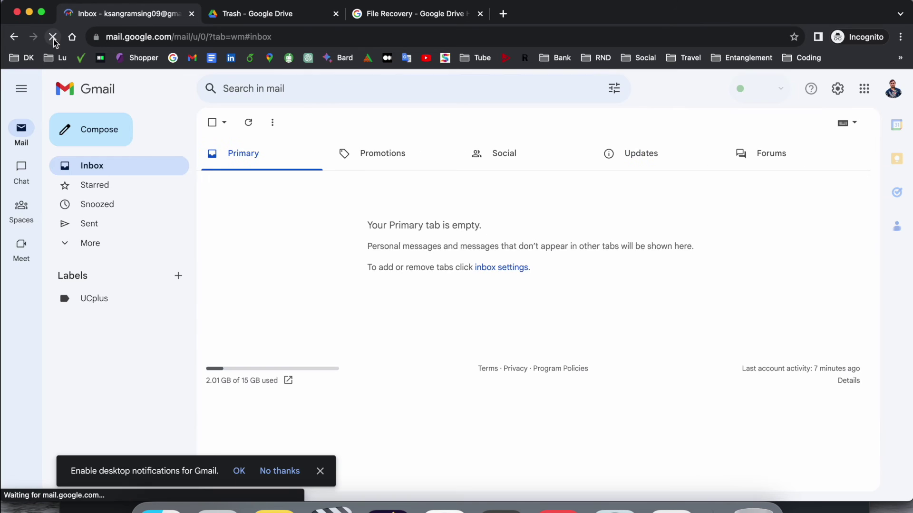
click(504, 153)
click(644, 151)
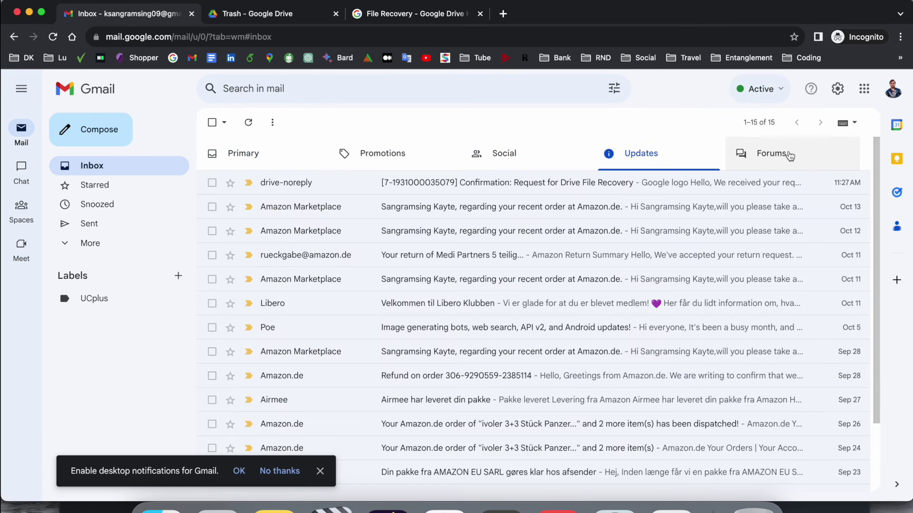
click(787, 153)
click(641, 153)
Reload My Drive in the Drive tab to look for the restored folder.
click(240, 19)
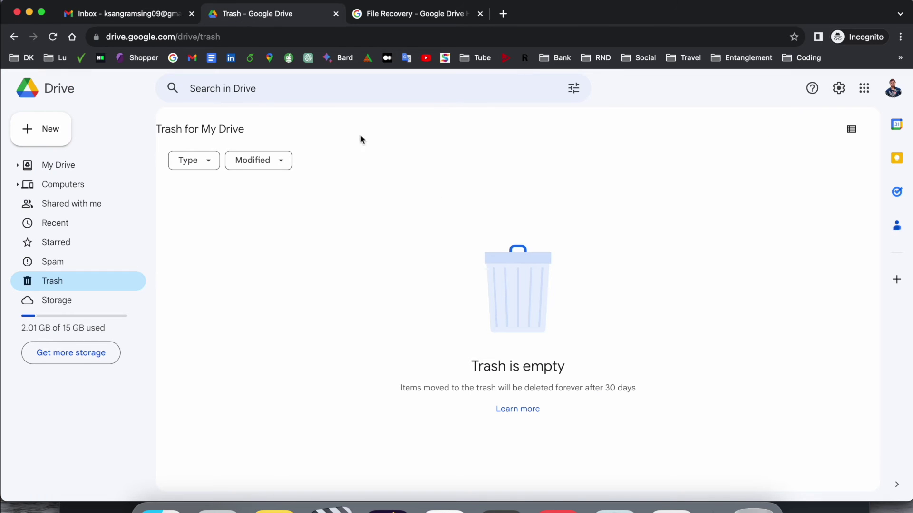
click(50, 167)
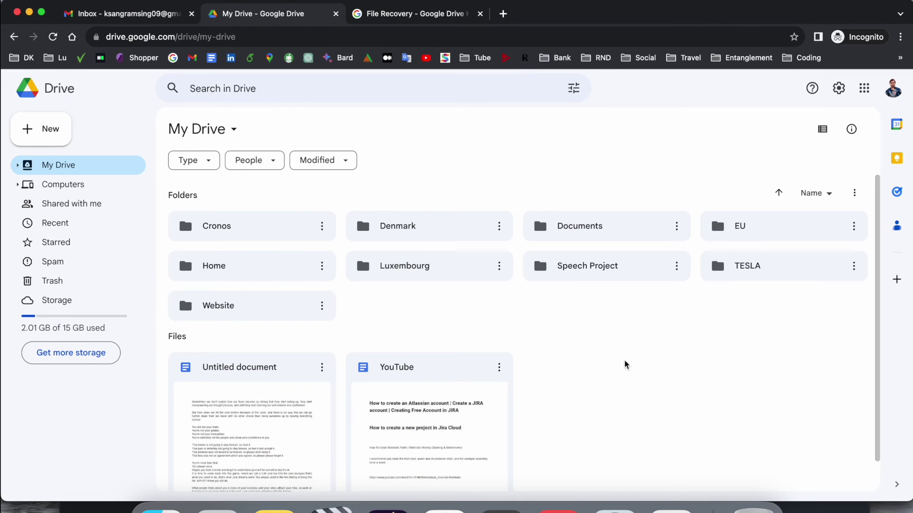
click(51, 41)
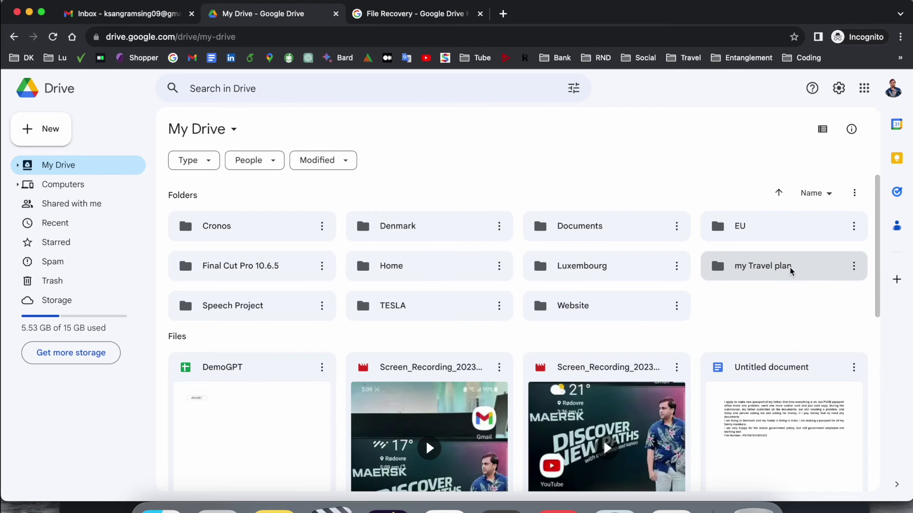
Read the Google Support Inquiry reply email in Gmail.
click(134, 17)
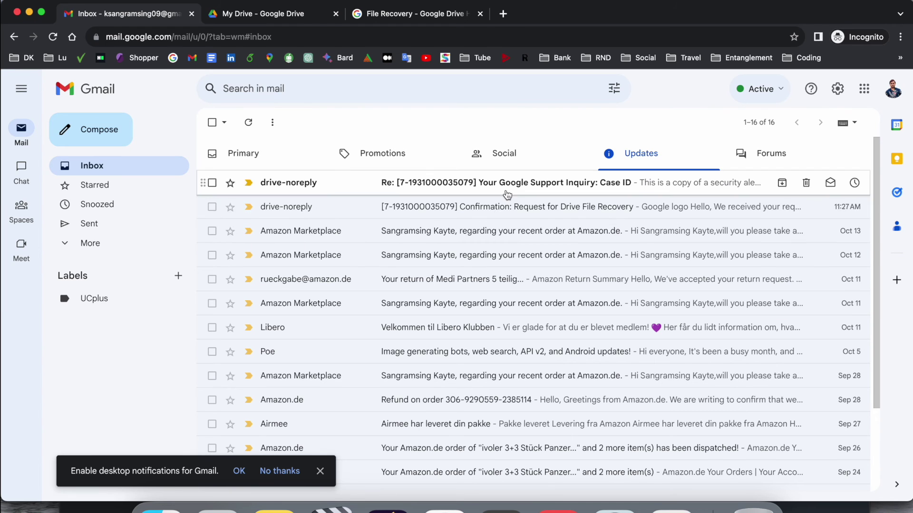
click(512, 190)
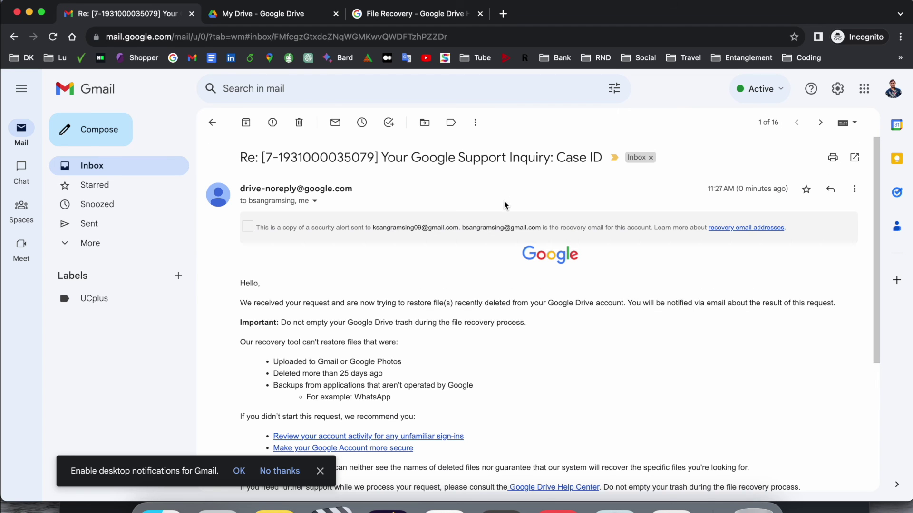
scroll(505, 205, down, 3)
Open the restored my Travel plan folder in My Drive.
click(295, 14)
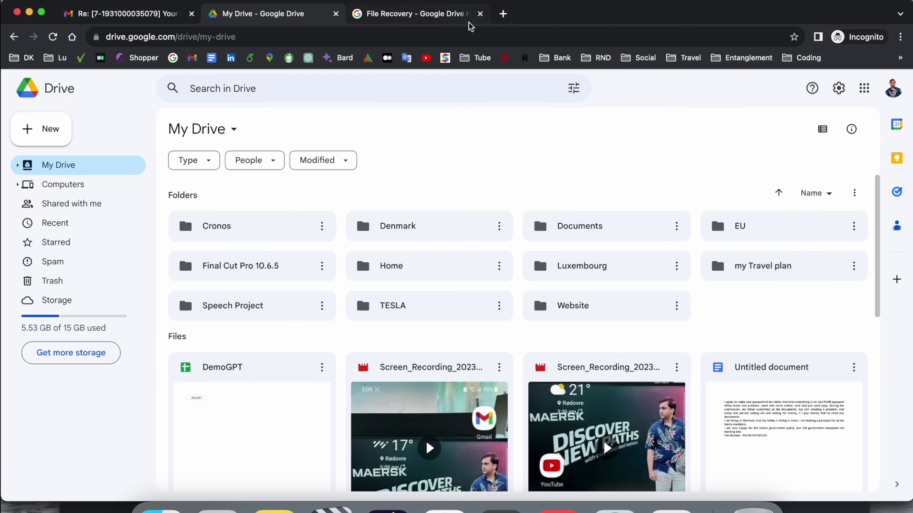
click(811, 279)
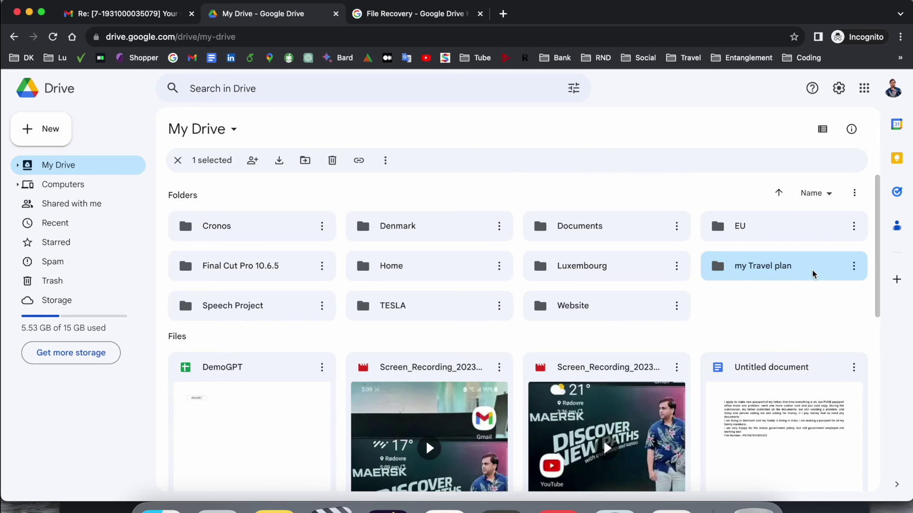
double_click(812, 274)
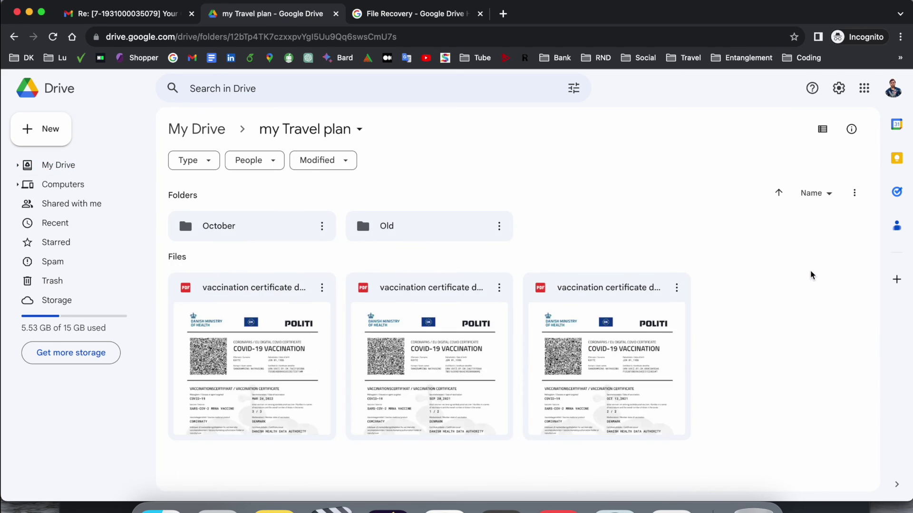